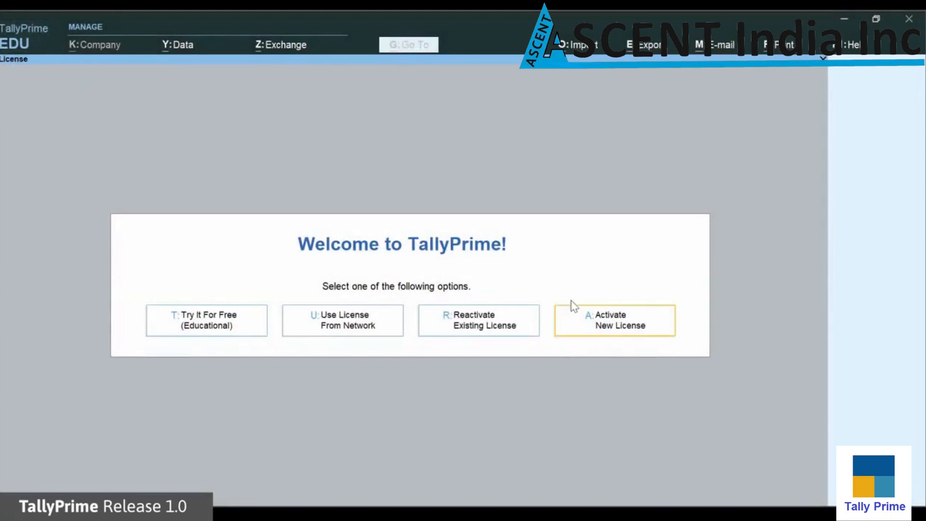
Activate a new licence by entering the serial number, activation key, and confirmed e-mail ID, then submit
{"action": "left_click", "coordinate": [661, 336]}
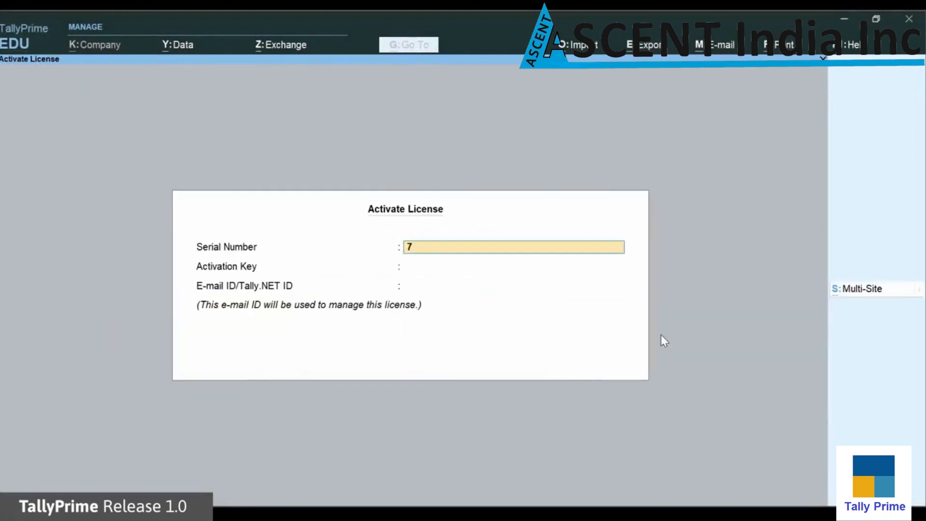
{"action": "key", "text": "Return"}
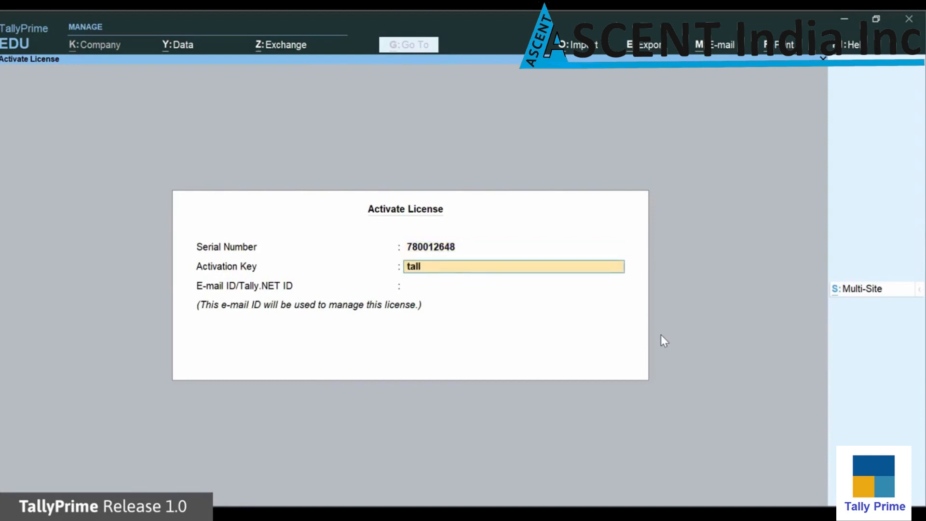
{"action": "key", "text": "Return"}
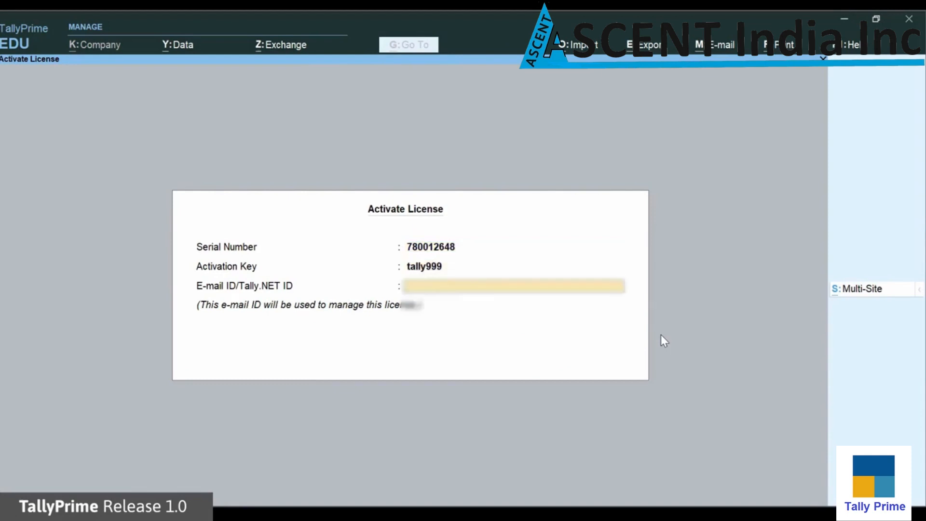
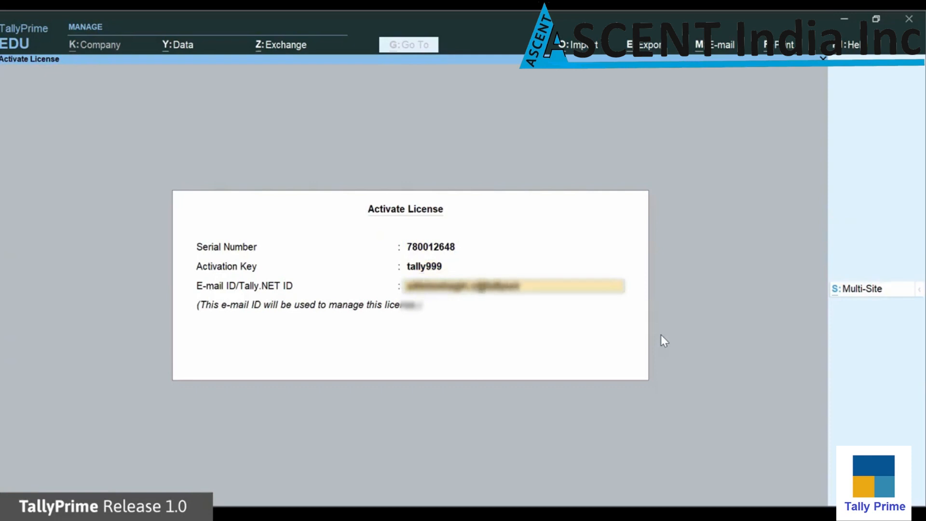
{"action": "key", "text": "Return"}
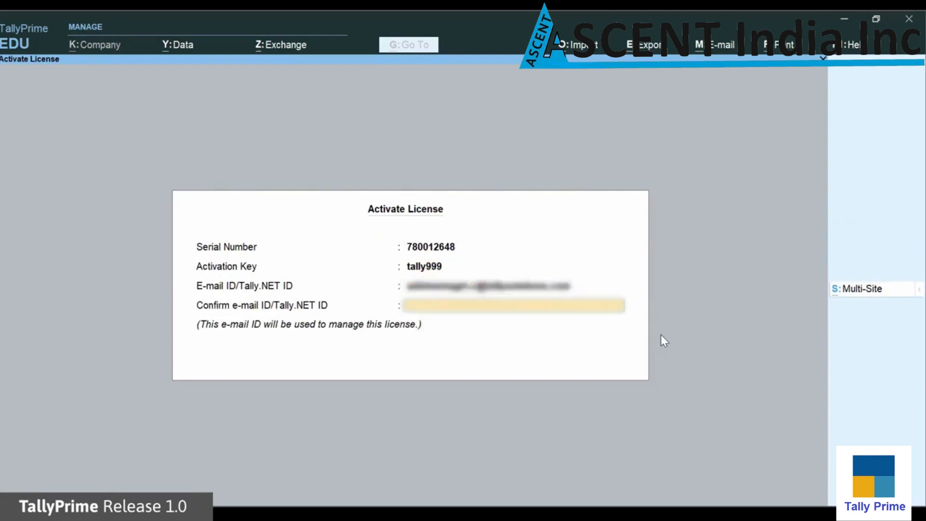
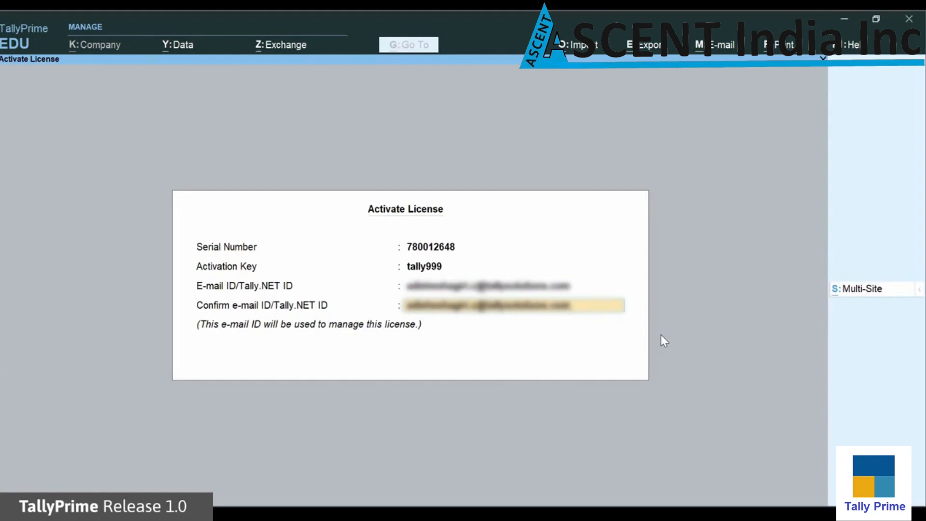
{"action": "key", "text": "Return"}
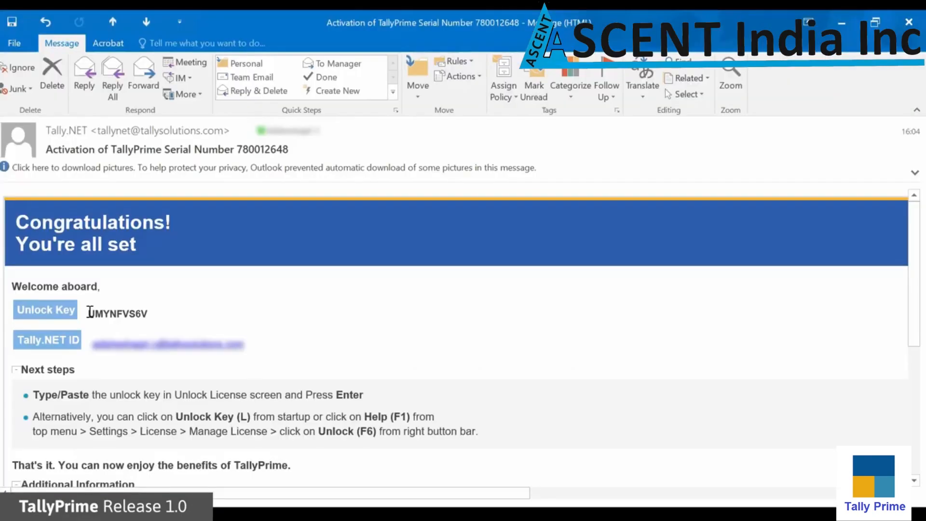
Paste the e-mailed unlock key, submit it, and dismiss the Congratulations message
{"action": "left_click_drag", "start_coordinate": [90, 312], "coordinate": [156, 314]}
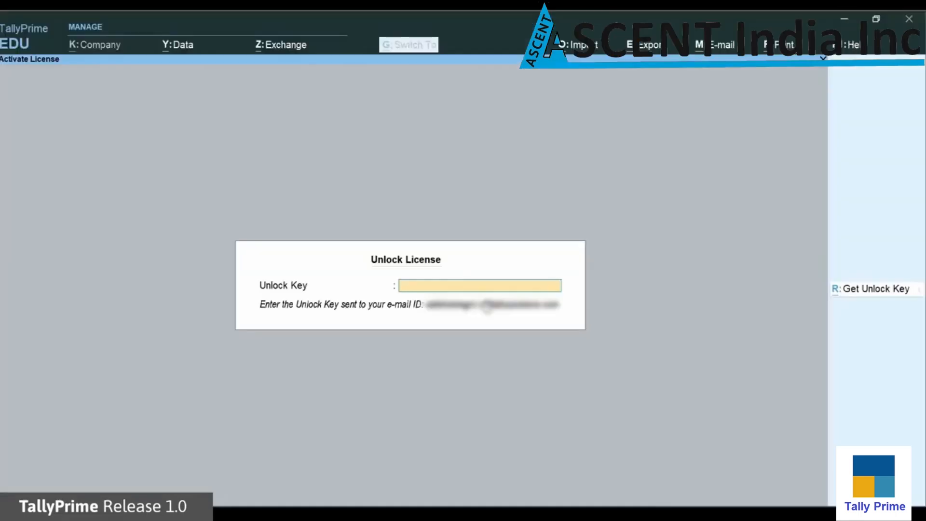
{"action": "key", "text": "ctrl+v"}
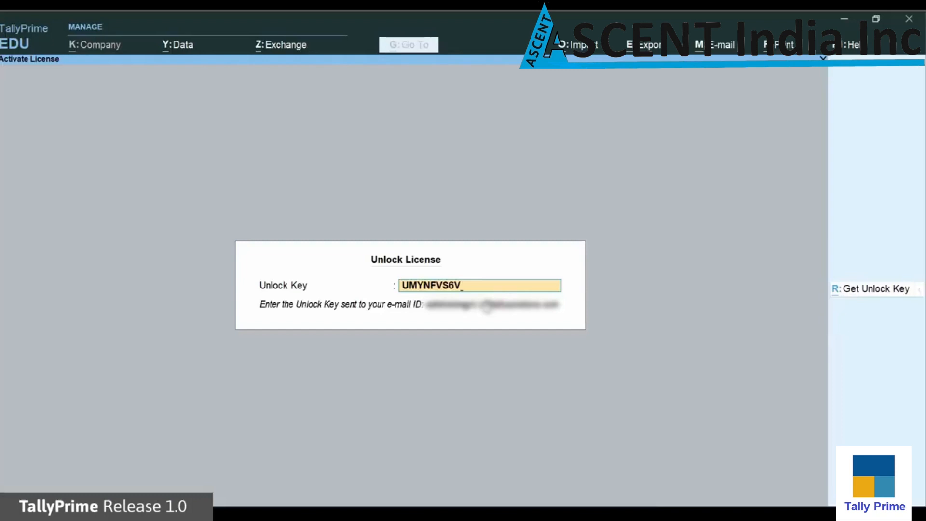
{"action": "key", "text": "Return"}
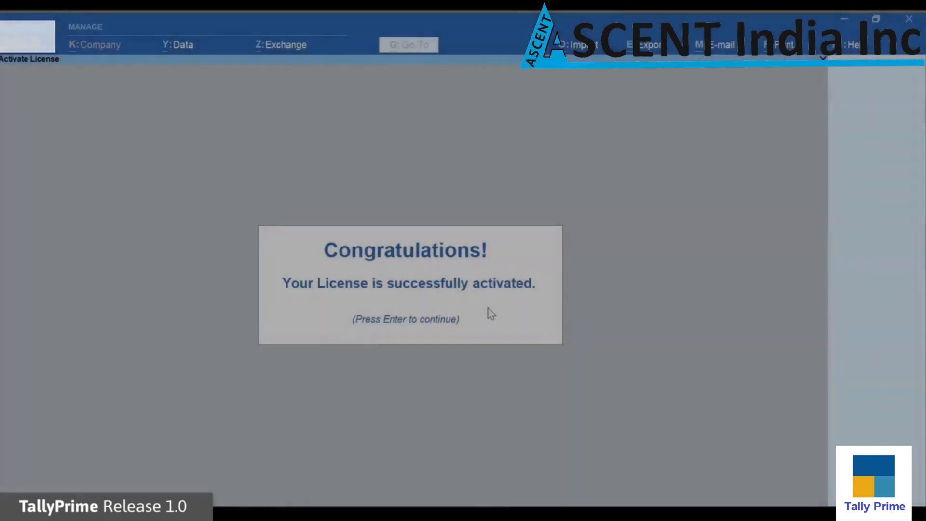
{"action": "key", "text": "Return"}
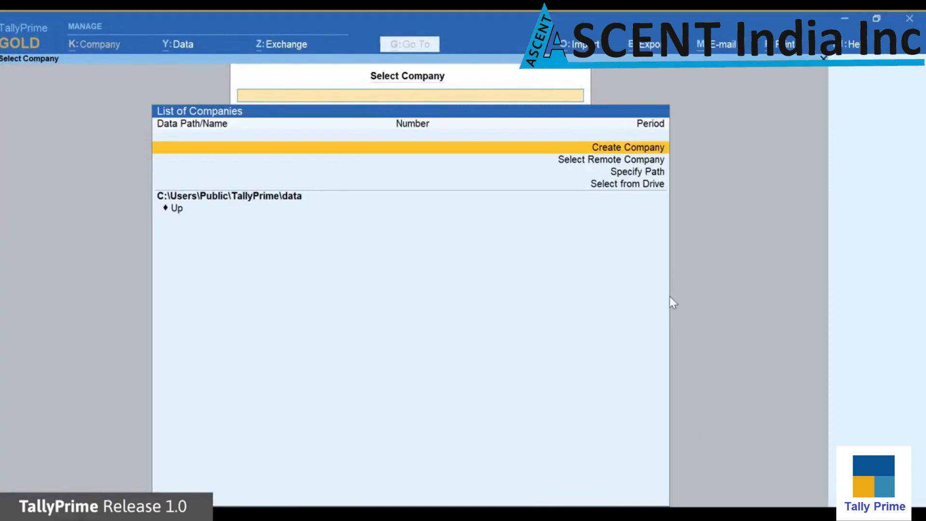
Create company National Enterprises with its address and state Karnataka, keeping default dates and currency
{"action": "left_click", "coordinate": [653, 153]}
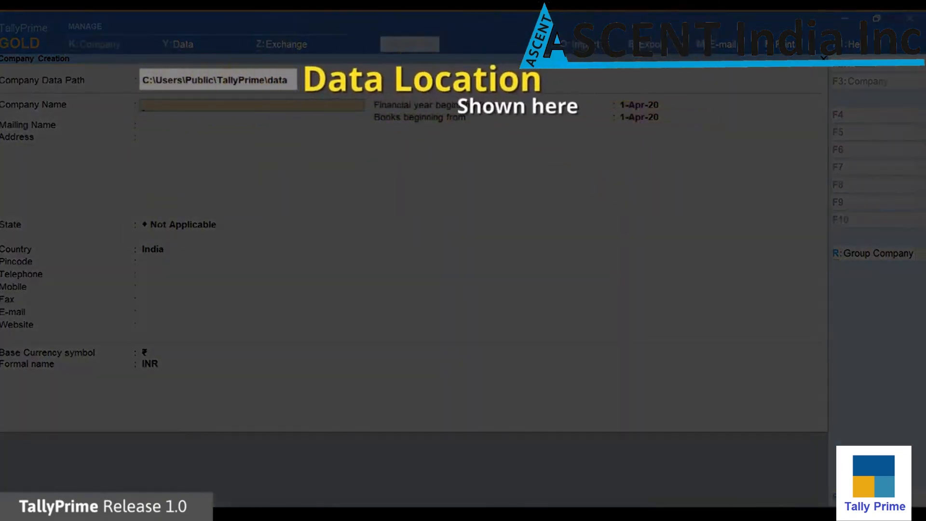
{"action": "type", "text": "National En"}
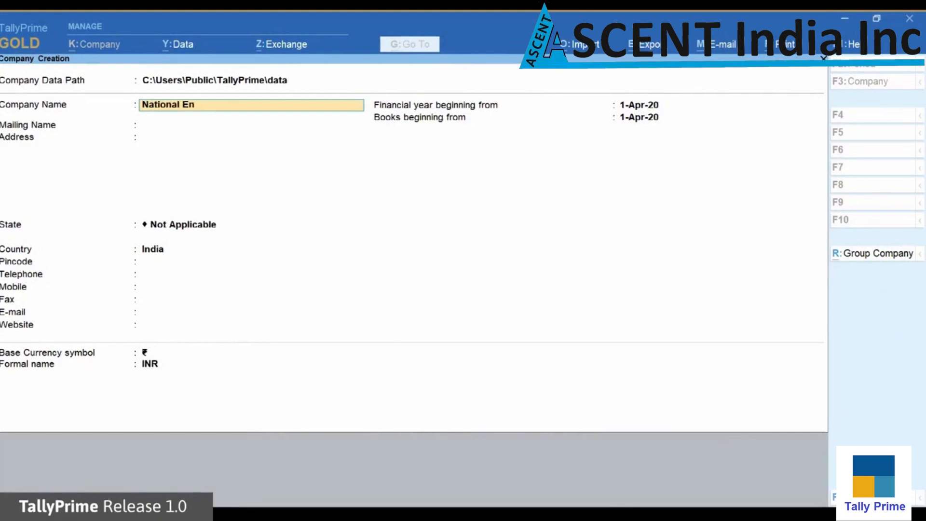
{"action": "type", "text": "terprisese"}
{"action": "key", "text": "Return"}
{"action": "key", "text": "Return"}
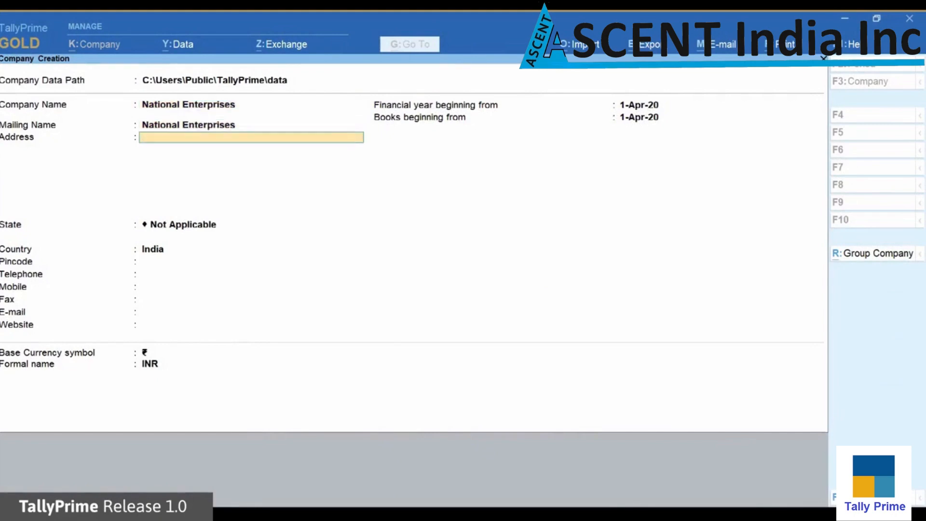
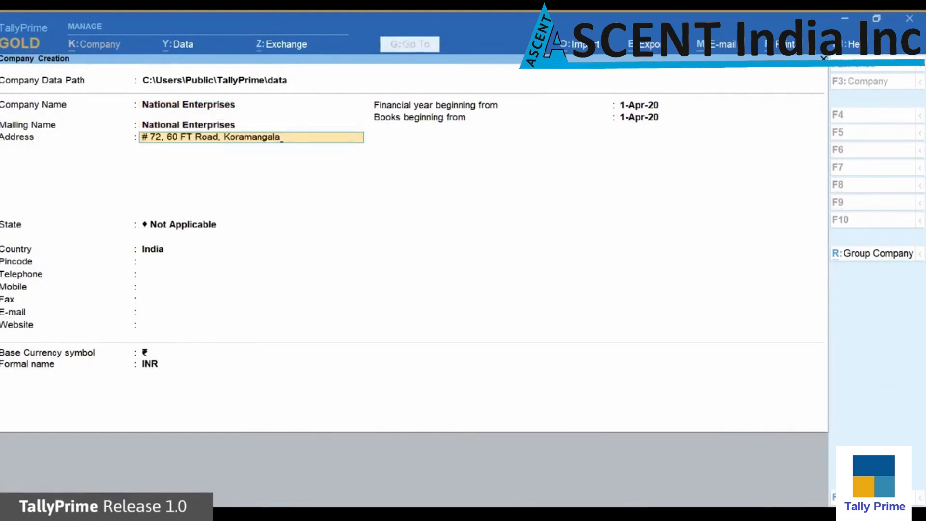
{"action": "key", "text": "Return"}
{"action": "key", "text": "Return"}
{"action": "type", "text": "K"}
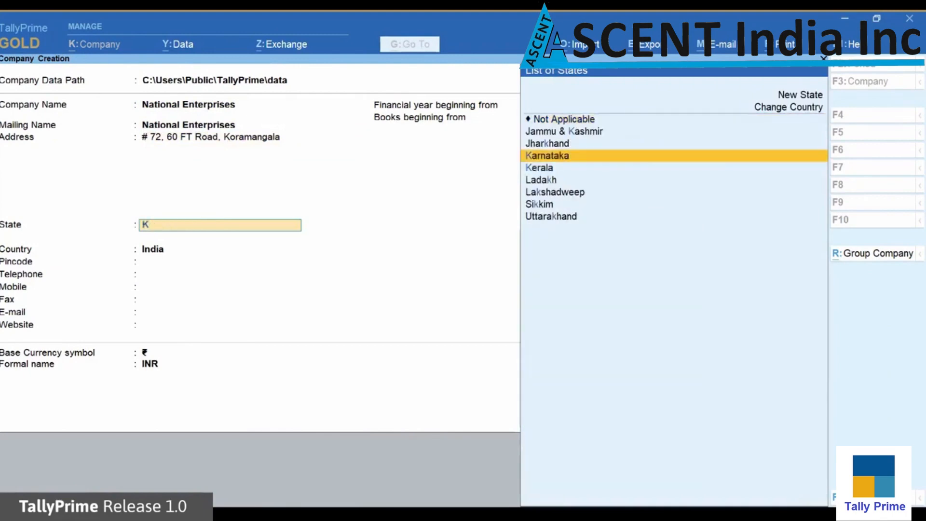
{"action": "key", "text": "Return"}
{"action": "key", "text": "Return"}
{"action": "key", "text": "Return"}
{"action": "key", "text": "Return"}
{"action": "key", "text": "Return"}
{"action": "key", "text": "Return"}
{"action": "key", "text": "Return"}
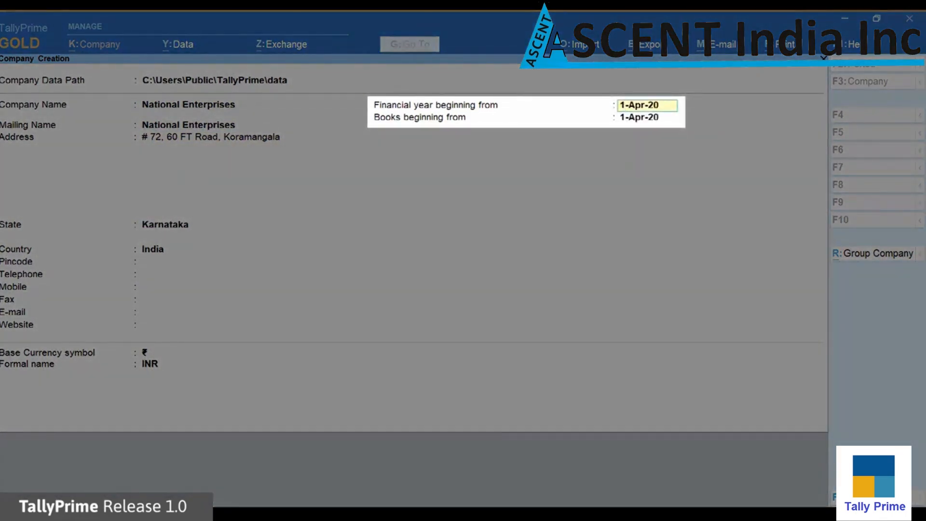
{"action": "key", "text": "Return"}
{"action": "key", "text": "Return"}
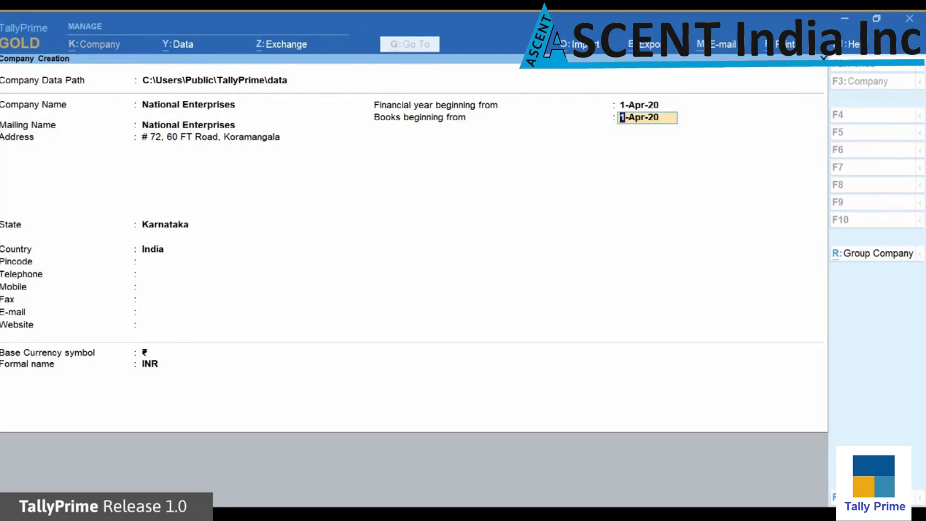
{"action": "key", "text": "Return"}
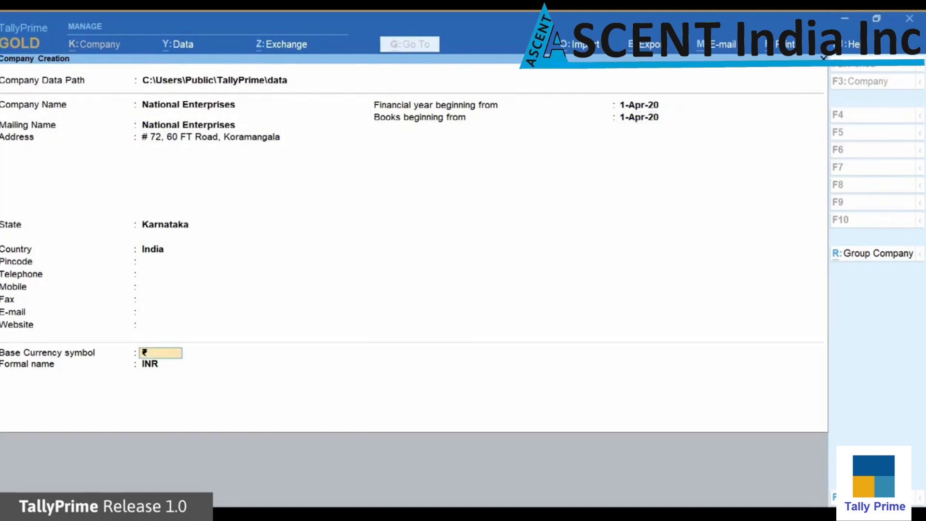
{"action": "key", "text": "Return"}
{"action": "key", "text": "Return"}
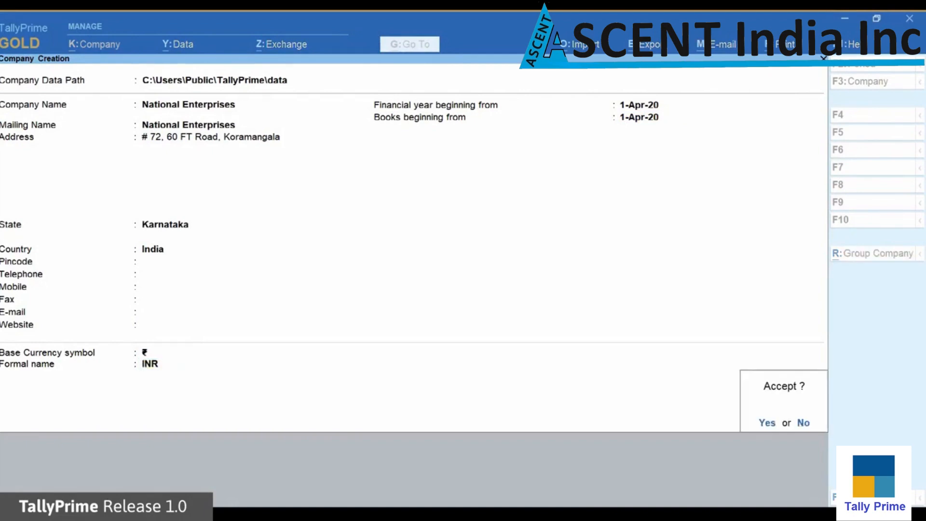
Accept the National Enterprises company and quit Company Features without changes
{"action": "key", "text": "Return"}
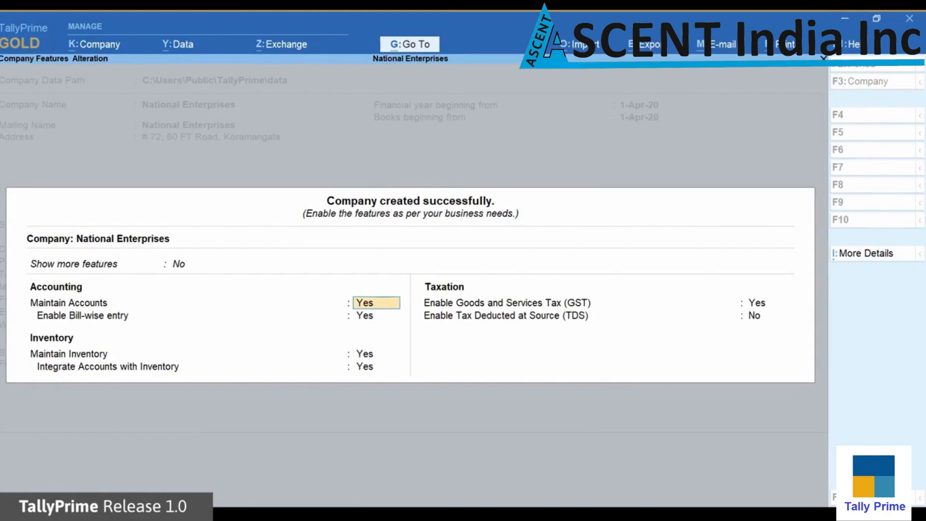
{"action": "key", "text": "Escape"}
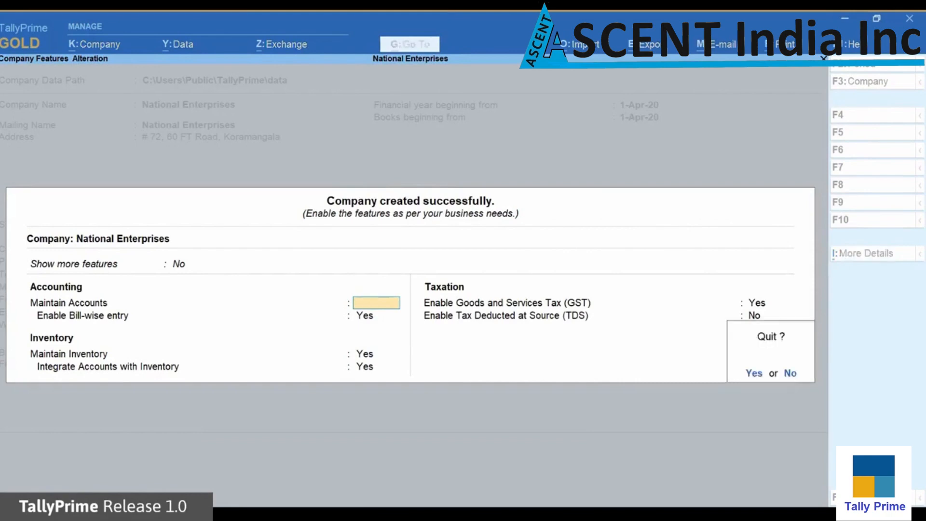
{"action": "key", "text": "y"}
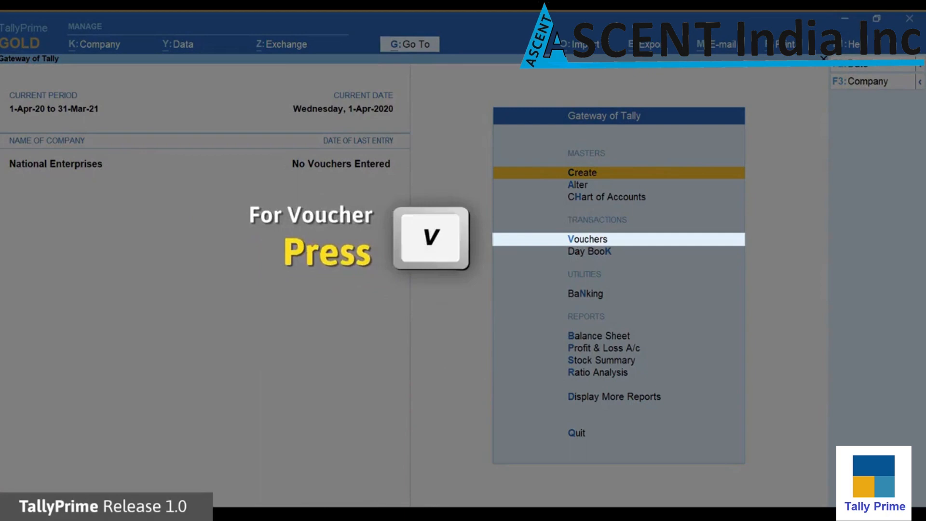
Start a Sales voucher (F8) and choose Cash as its party account
{"action": "key", "text": "v"}
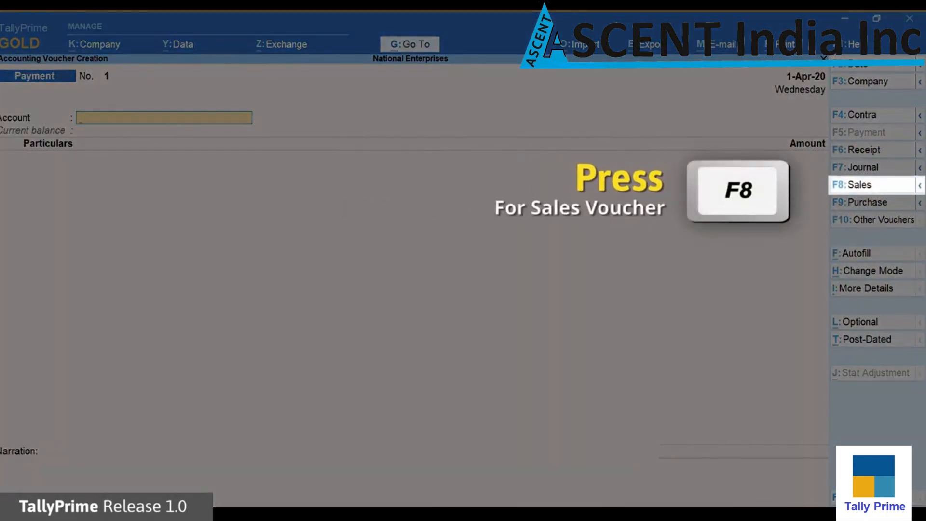
{"action": "key", "text": "F8"}
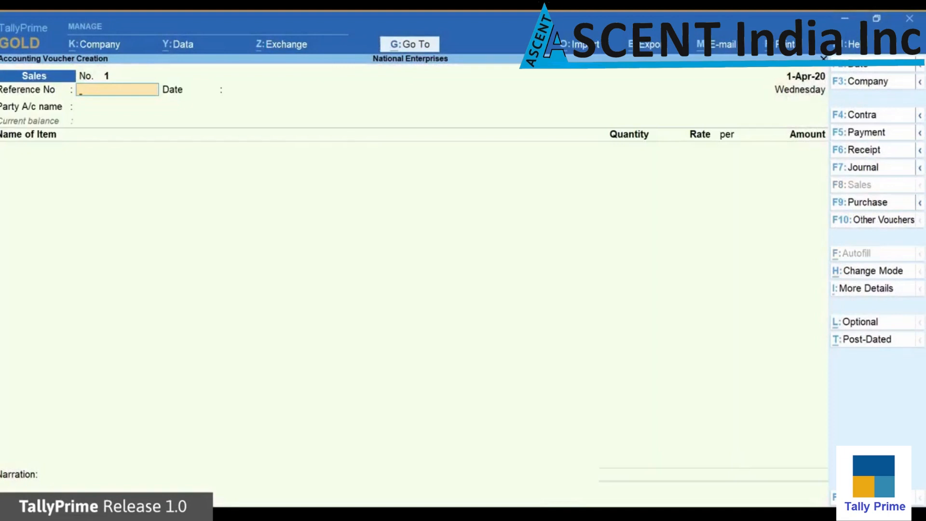
{"action": "key", "text": "Return"}
{"action": "key", "text": "Return"}
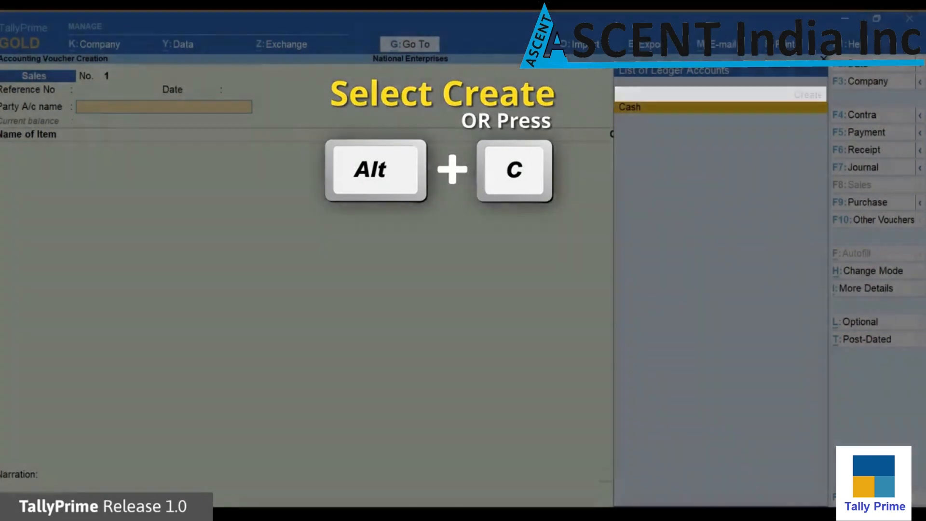
{"action": "key", "text": "Return"}
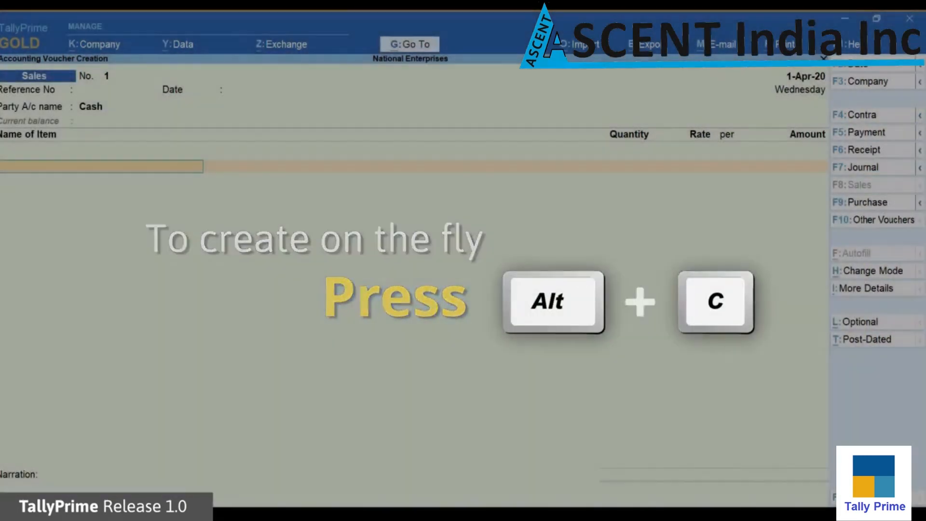
Create stock item Honey 1kg with a new simple unit 'no' and save both
{"action": "key", "text": "alt+c"}
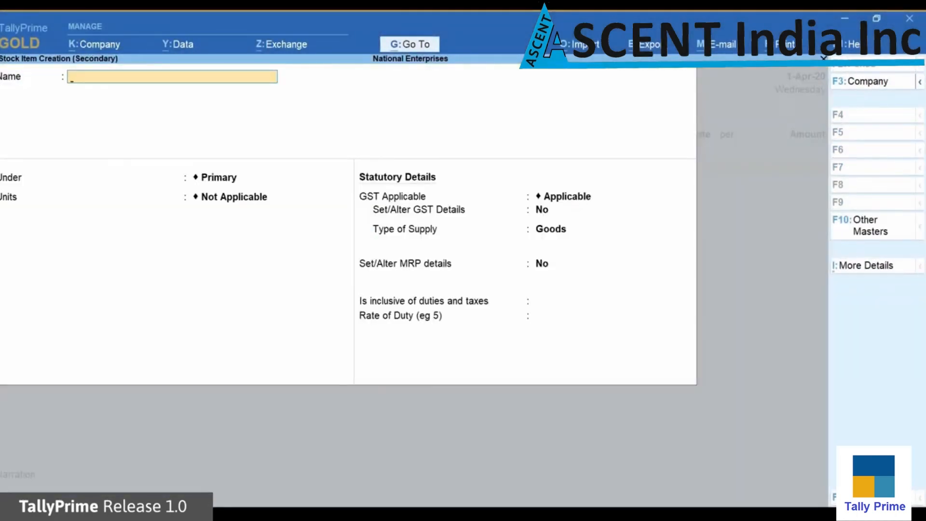
{"action": "type", "text": "Honey 1kg"}
{"action": "key", "text": "Return"}
{"action": "key", "text": "Return"}
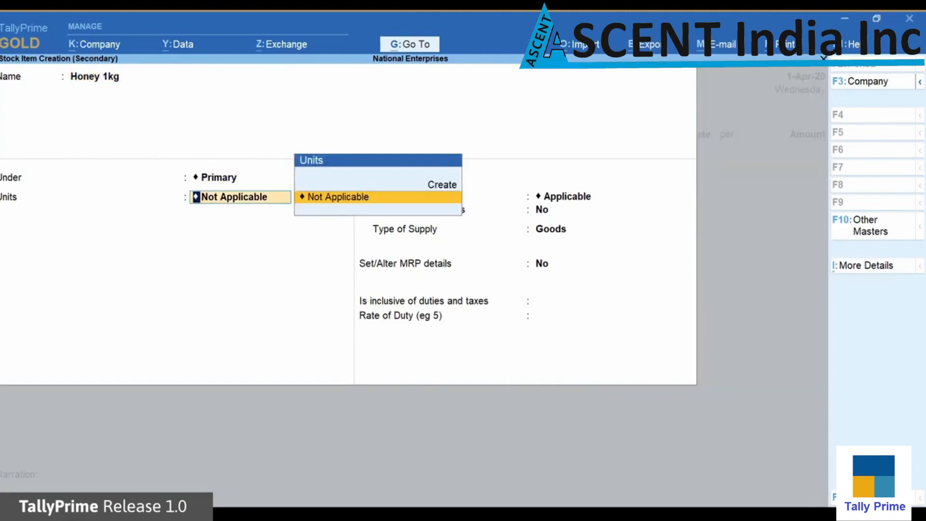
{"action": "key", "text": "alt+c"}
{"action": "type", "text": "no"}
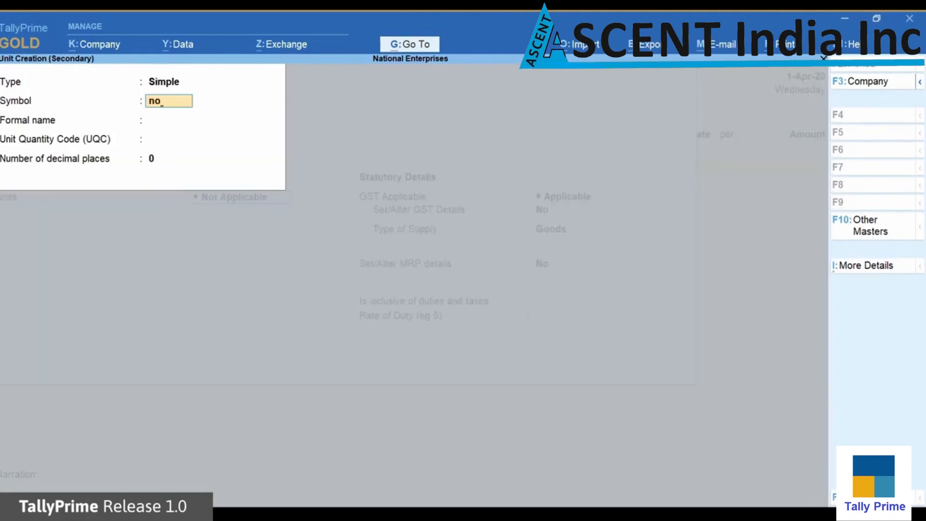
{"action": "key", "text": "Return"}
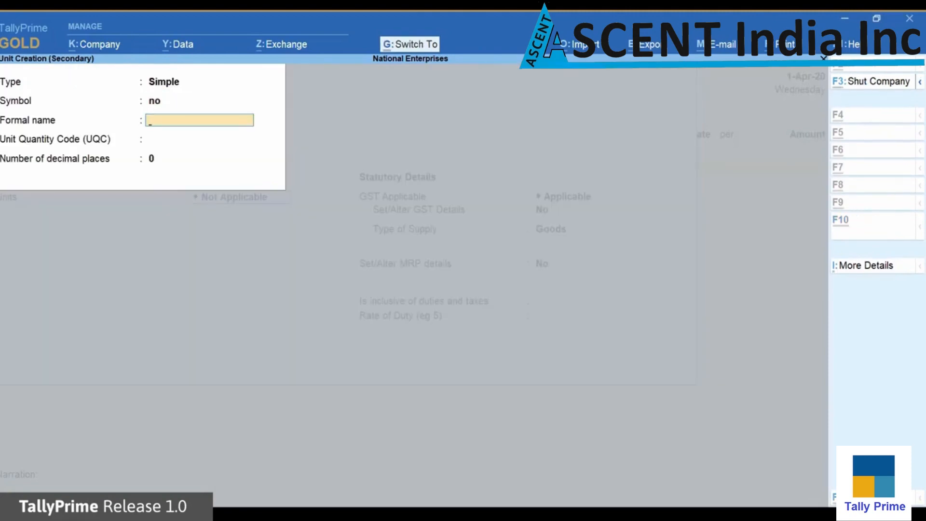
{"action": "key", "text": "ctrl+a"}
{"action": "key", "text": "ctrl+a"}
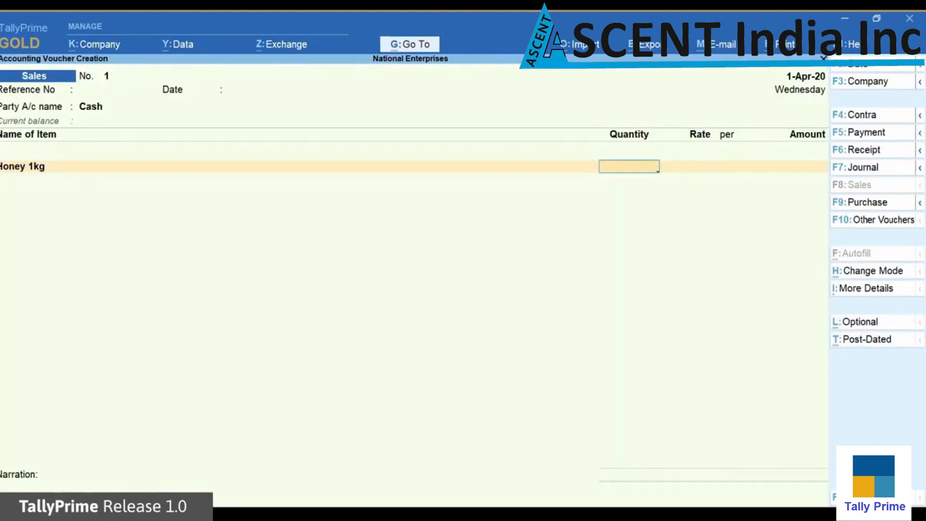
Enter quantity 2 and rate 540 for Honey 1kg, giving 1,080.00
{"action": "type", "text": "2"}
{"action": "key", "text": "Return"}
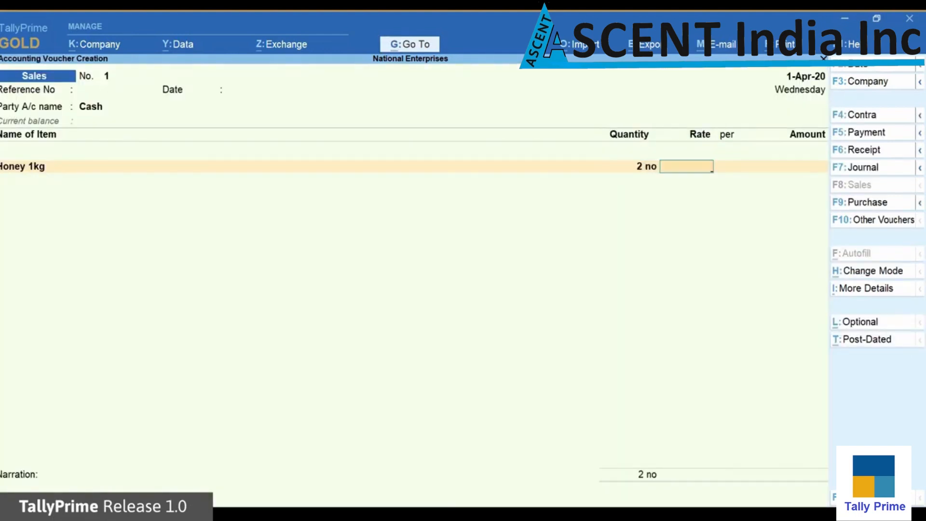
{"action": "type", "text": "540"}
{"action": "key", "text": "Return"}
{"action": "key", "text": "Return"}
{"action": "key", "text": "Return"}
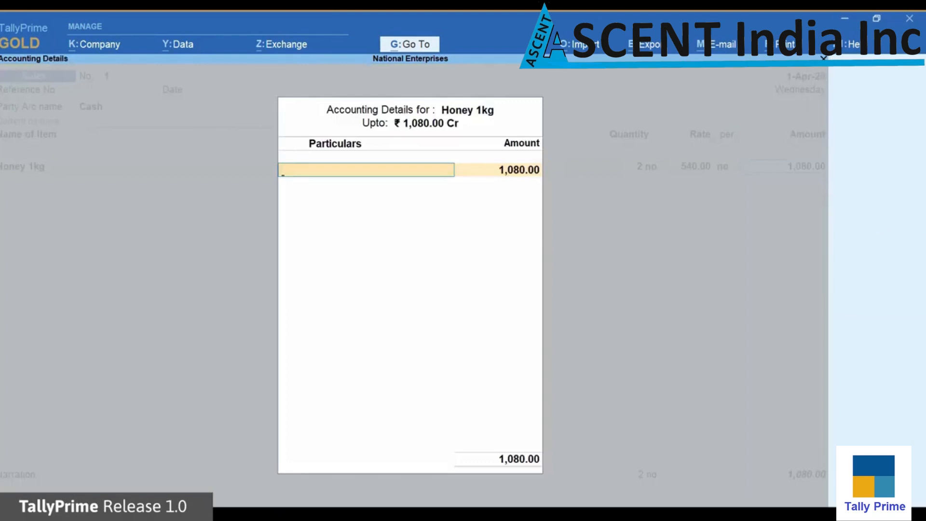
Create ledger 'Sales' under Sales Accounts, type Not Applicable, and allocate the 1,080.00 to it
{"action": "key", "text": "alt+c"}
{"action": "type", "text": "Sales"}
{"action": "key", "text": "Return"}
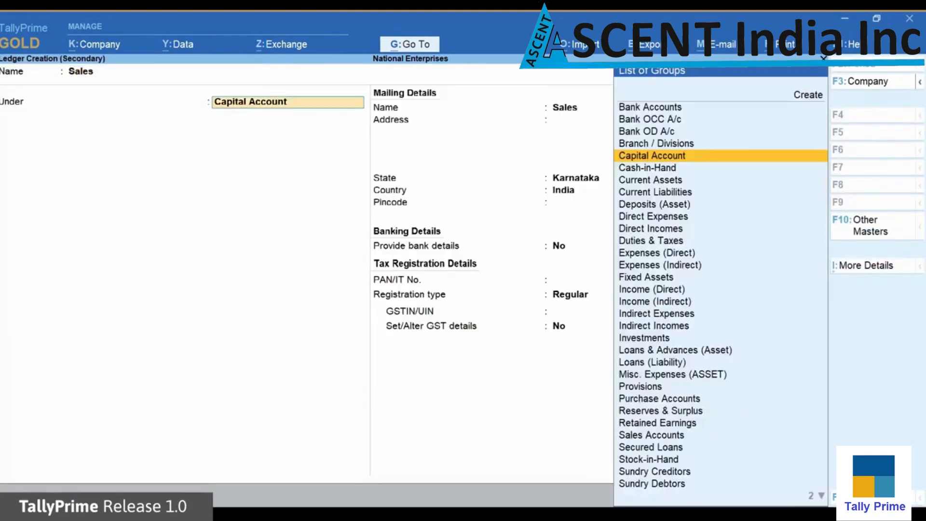
{"action": "type", "text": "Sa"}
{"action": "key", "text": "Return"}
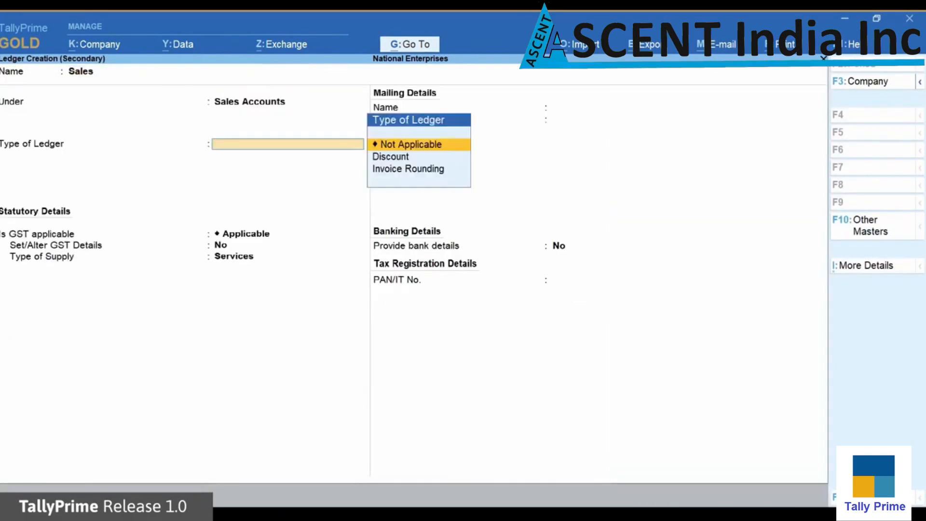
{"action": "key", "text": "Return"}
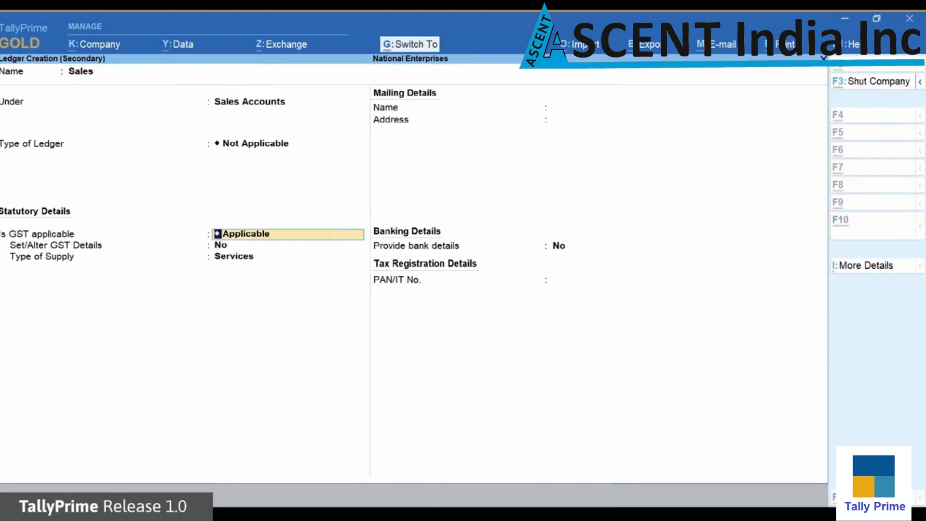
{"action": "key", "text": "ctrl+a"}
{"action": "key", "text": "Return"}
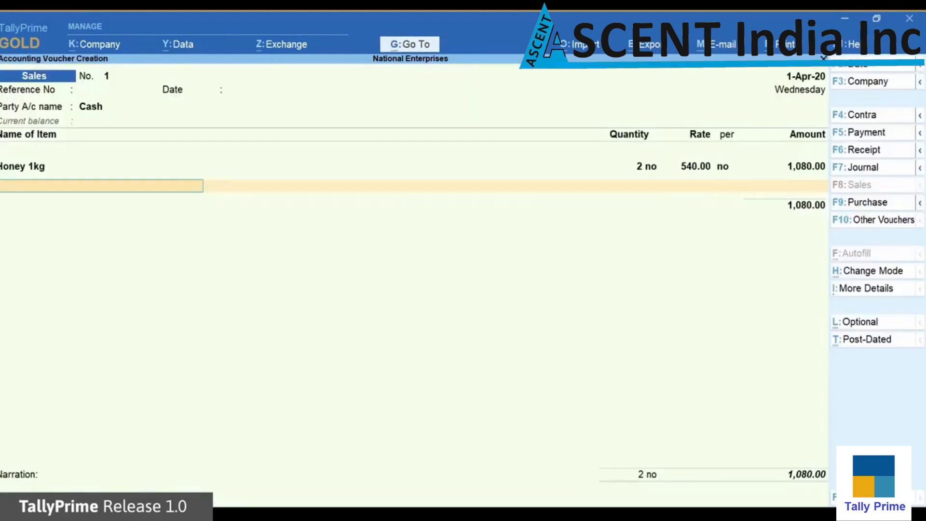
Skip the remaining item lines and narration, then accept the 1,080.00 sales voucher
{"action": "key", "text": "Return"}
{"action": "key", "text": "Return"}
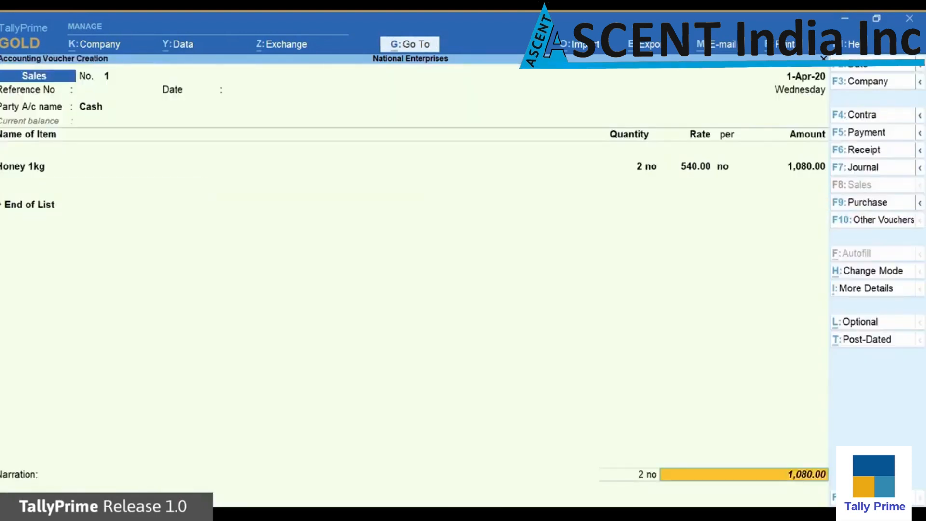
{"action": "key", "text": "Return"}
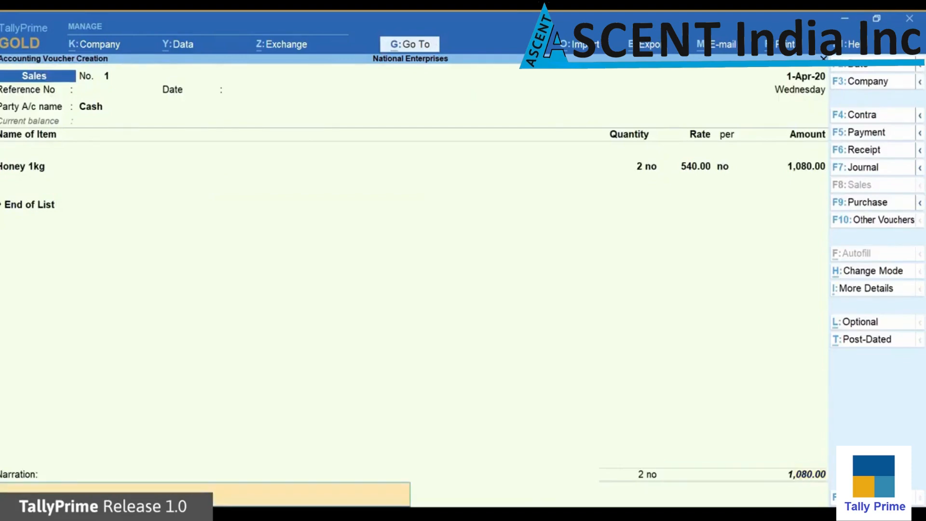
{"action": "key", "text": "Return"}
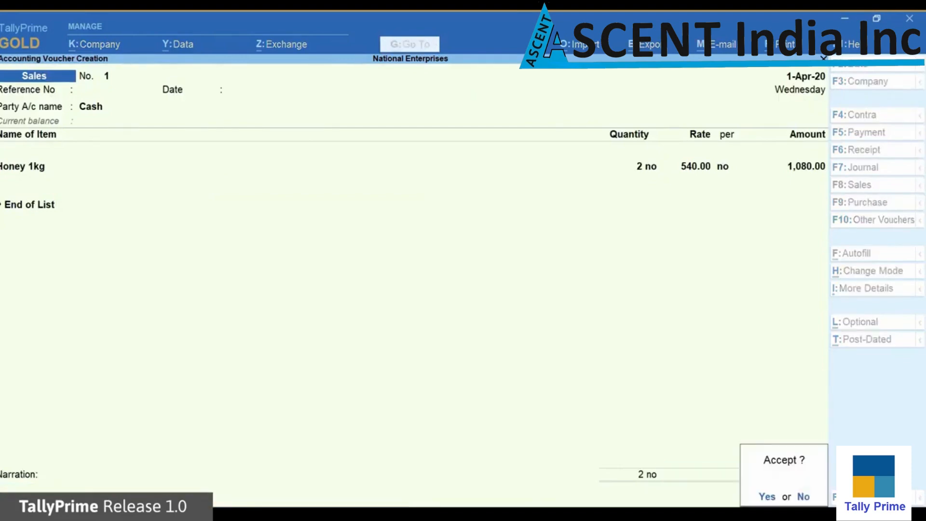
{"action": "key", "text": "Return"}
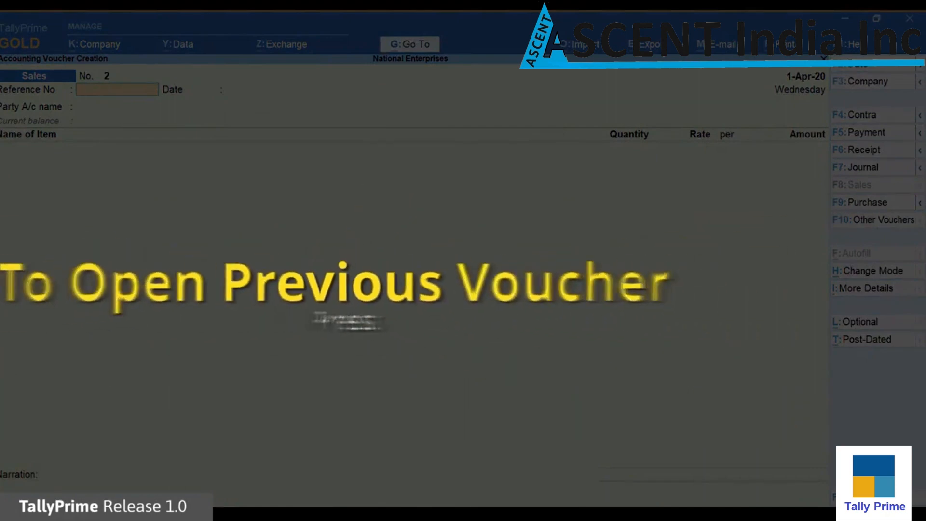
Reopen voucher No. 1 and preview it as an invoice from the current-voucher print options
{"action": "key", "text": "Page_Up"}
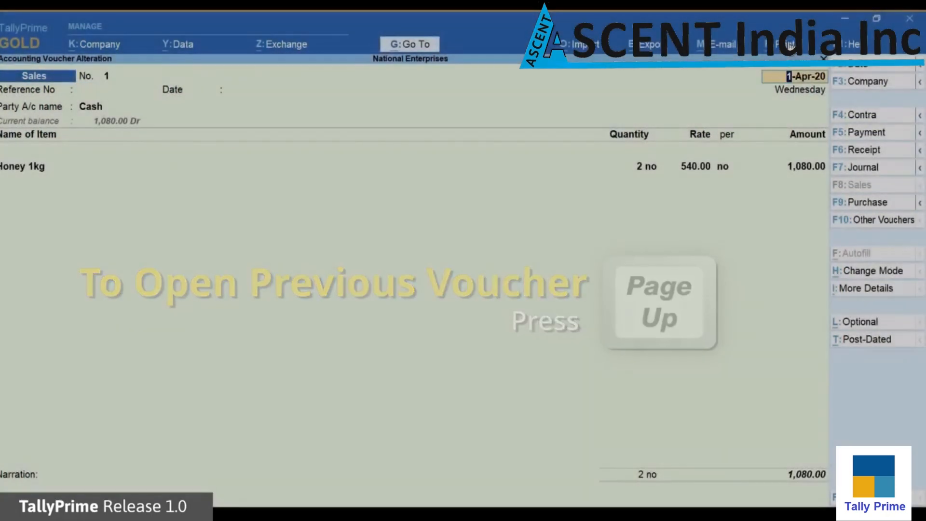
{"action": "left_click", "coordinate": [791, 46]}
{"action": "key", "text": "Return"}
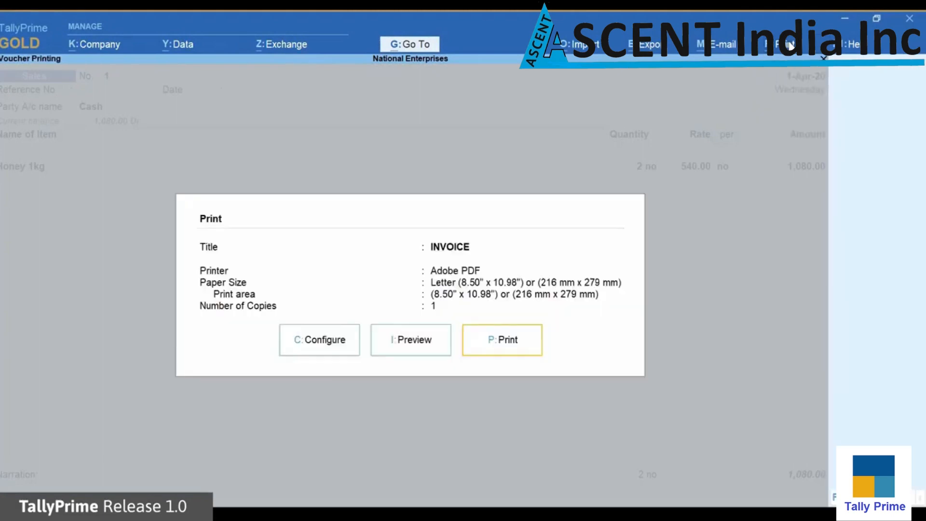
{"action": "key", "text": "Left"}
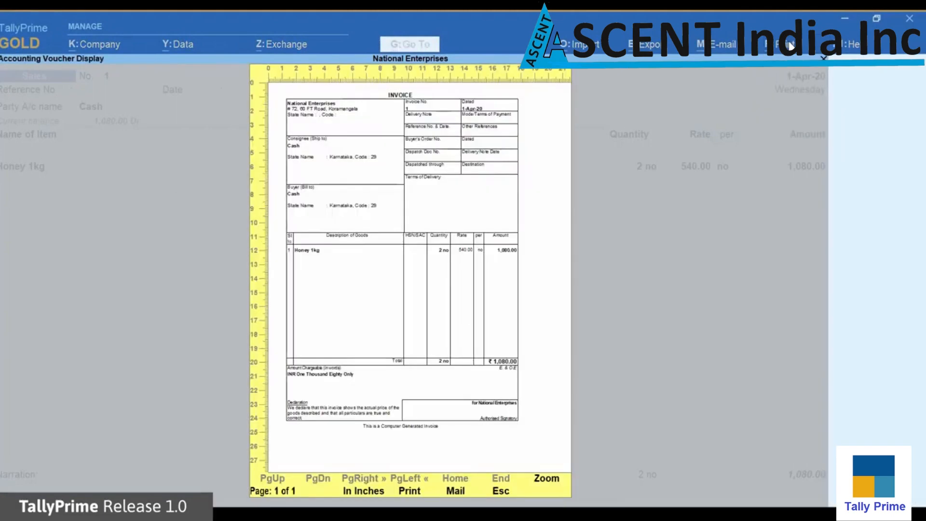
{"action": "key", "text": "alt+z"}
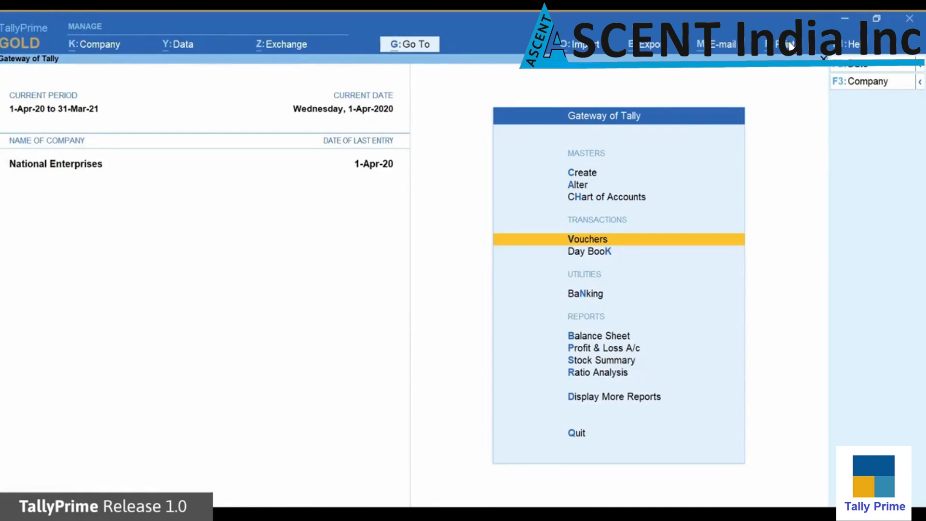
{"action": "key", "text": "Down"}
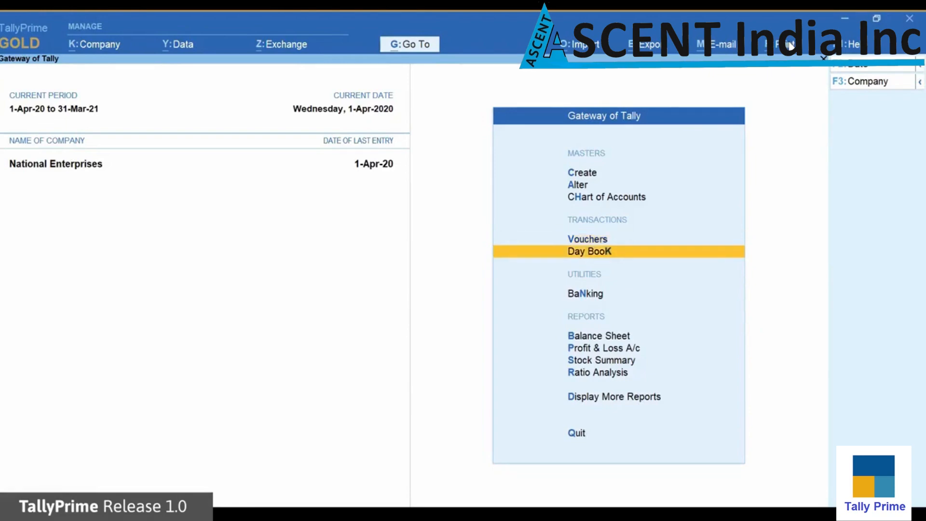
{"action": "key", "text": "Return"}
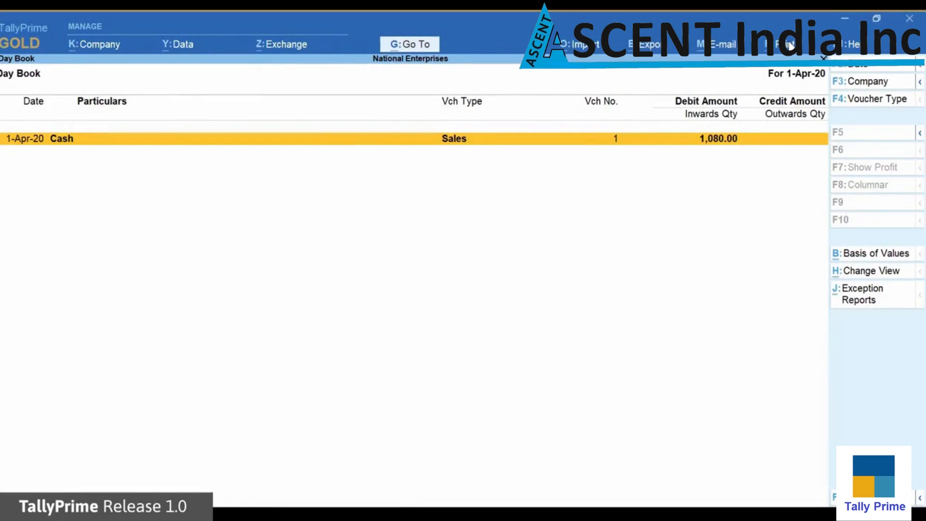
{"action": "key", "text": "Escape"}
{"action": "key", "text": "Down"}
{"action": "key", "text": "Down"}
{"action": "key", "text": "Down"}
{"action": "key", "text": "Down"}
{"action": "key", "text": "Down"}
{"action": "key", "text": "Down"}
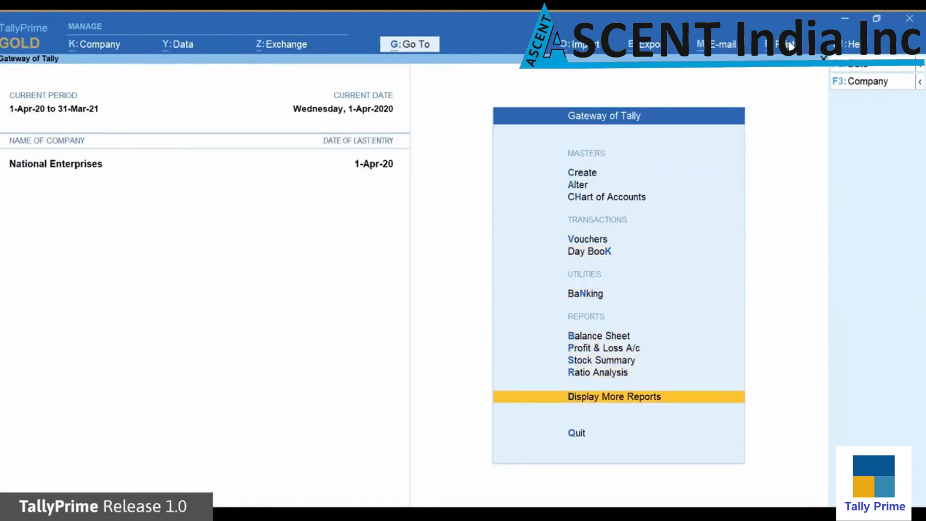
Display the Trial Balance showing Current Assets and Sales Accounts at 1,080.00, then bring up the Go To reports list
{"action": "key", "text": "Return"}
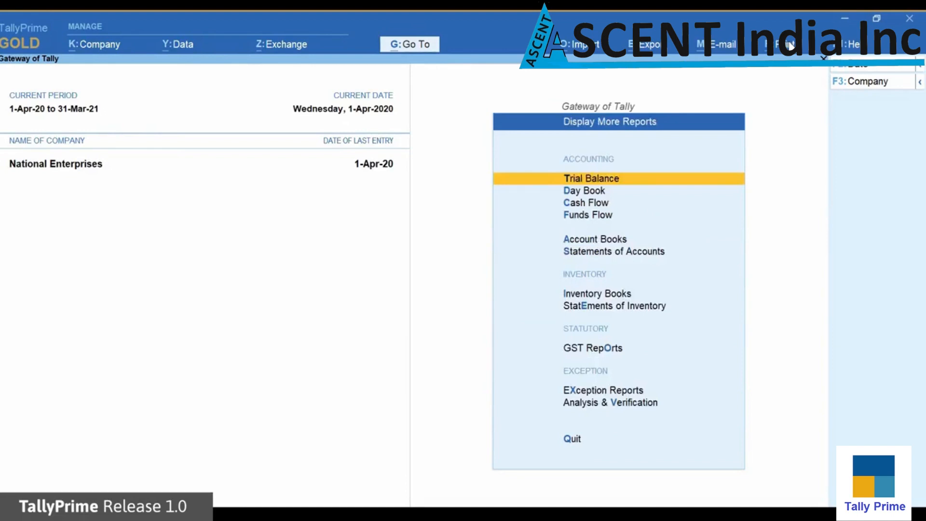
{"action": "key", "text": "Return"}
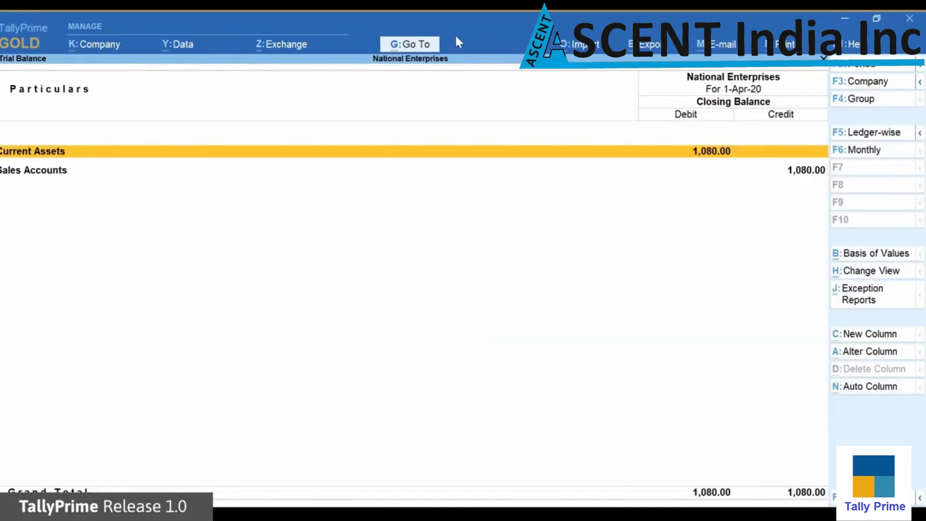
{"action": "left_click", "coordinate": [430, 46]}
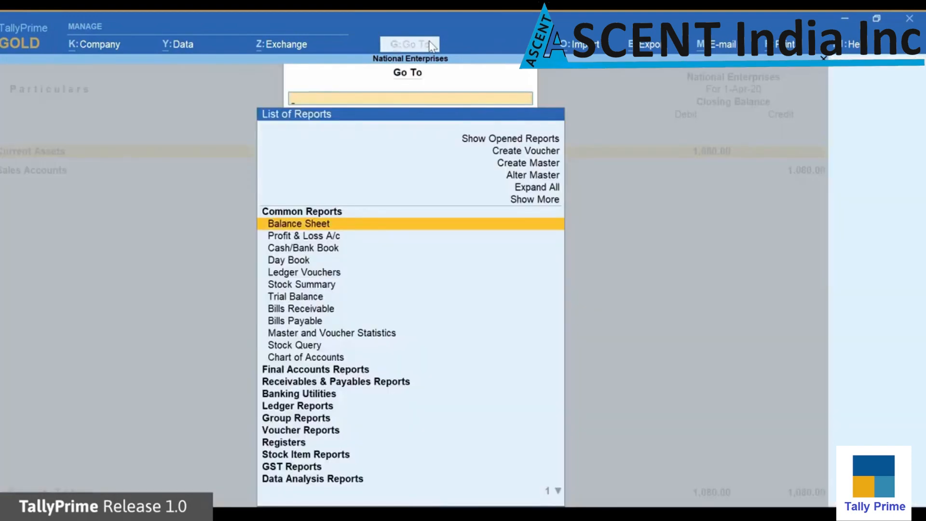